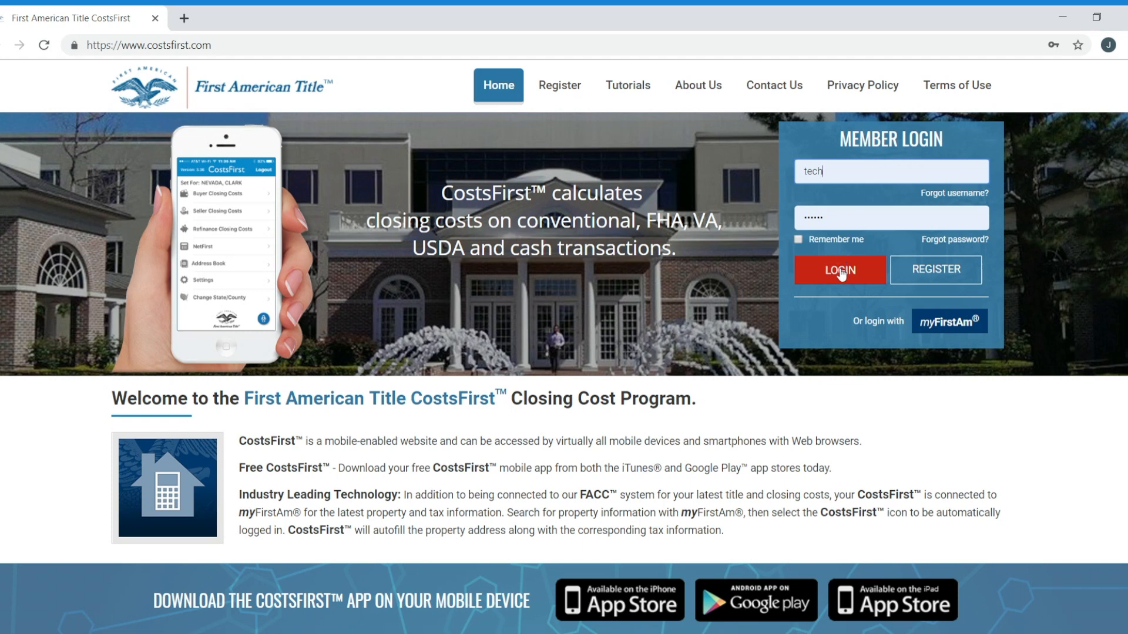
Step: Log in to the member account and calculate a Buyer Net Sheet for a sale price of 300,000
left_click(842, 272)
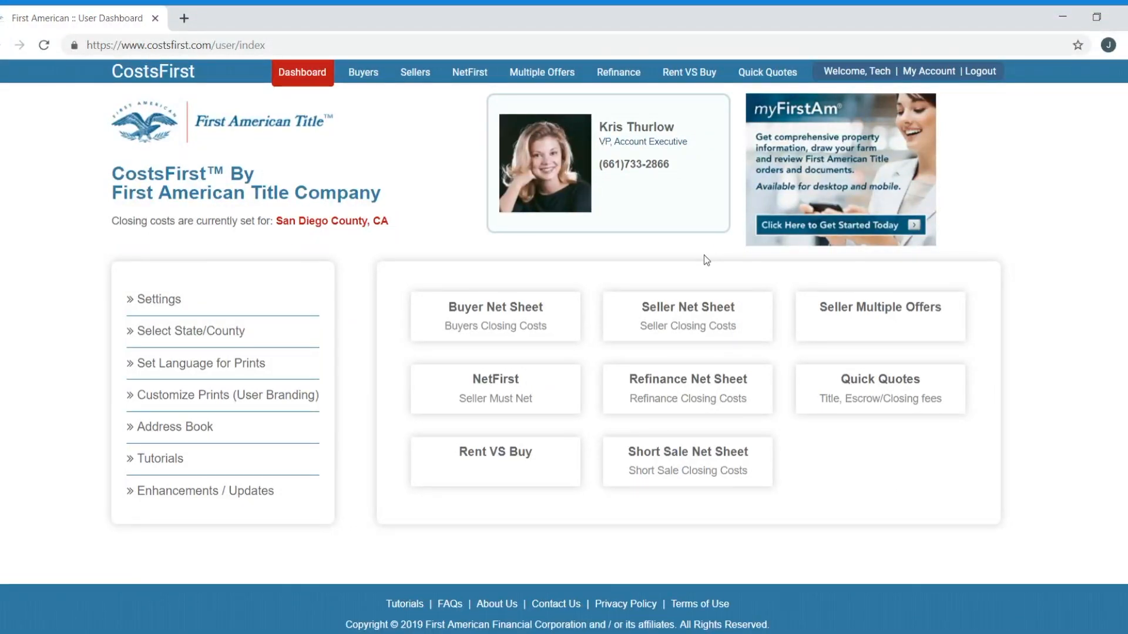
left_click(495, 320)
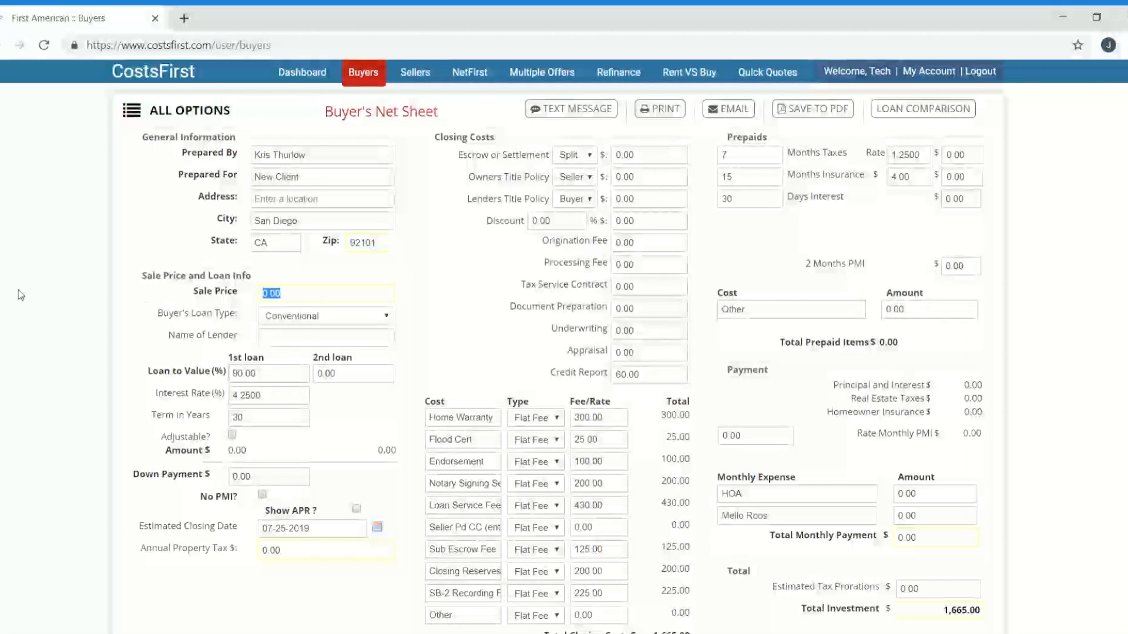
type("300,000")
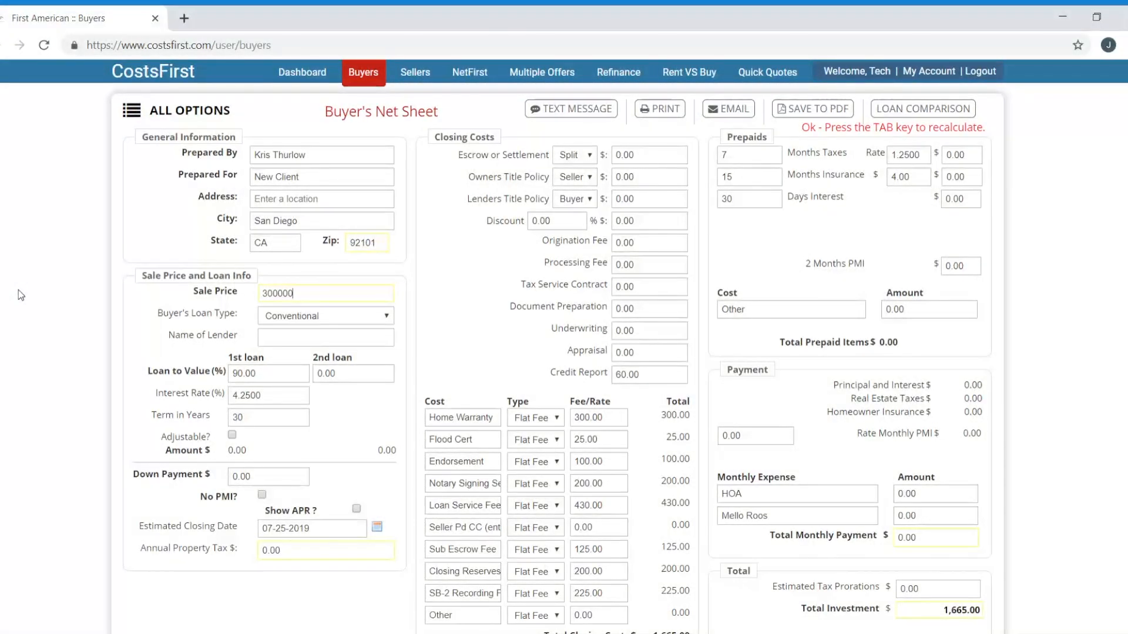
key("Tab")
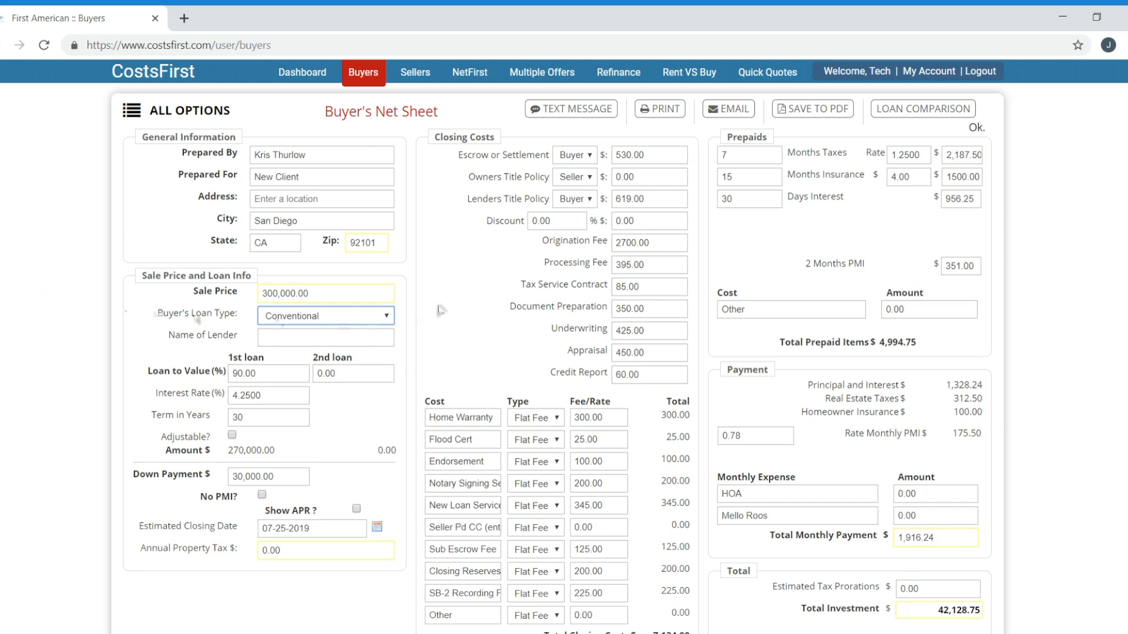
Step: Set the Home Warranty fee on the buyer's net sheet to 500.00 and recalculate the closing costs
scroll(564, 347, "down", 1)
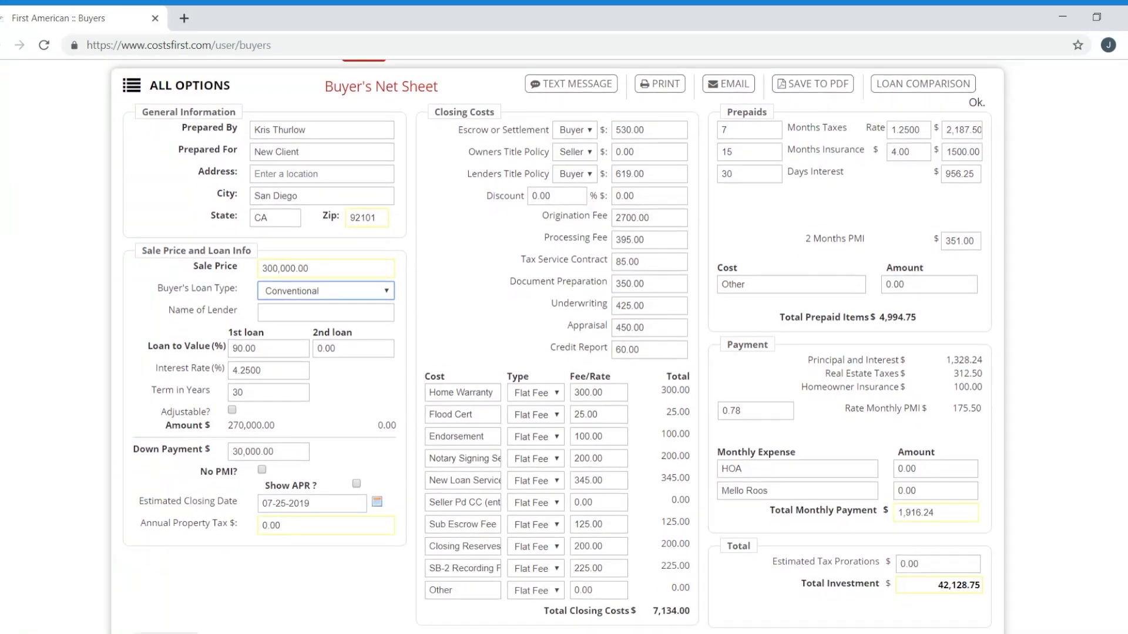
left_click(605, 394)
type("500.00")
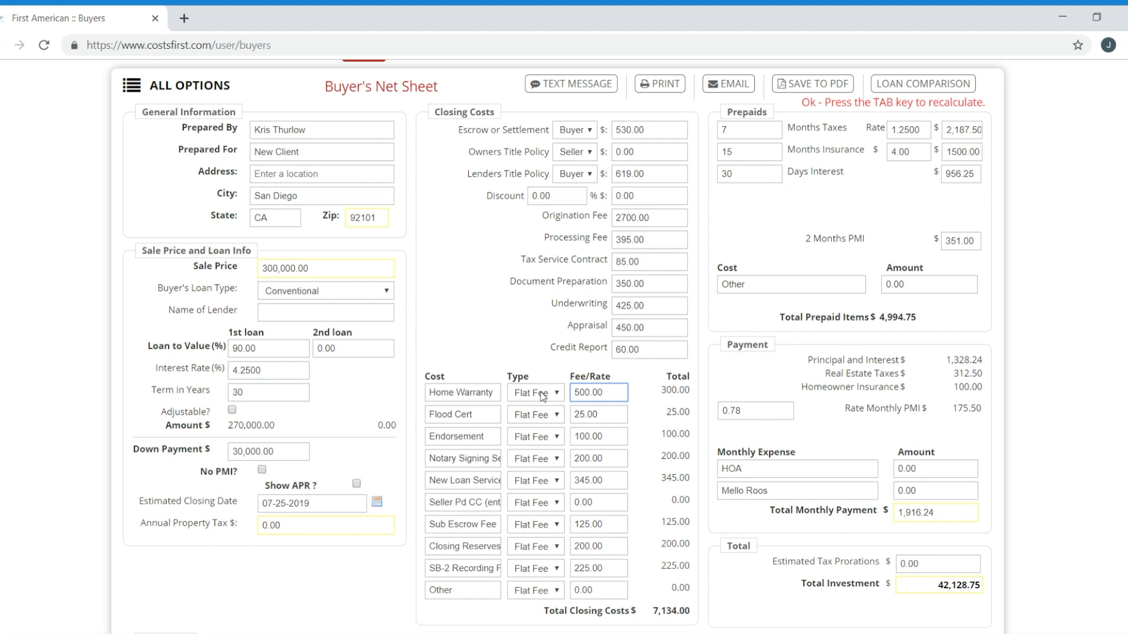
key("Tab")
key("Tab")
key("Tab")
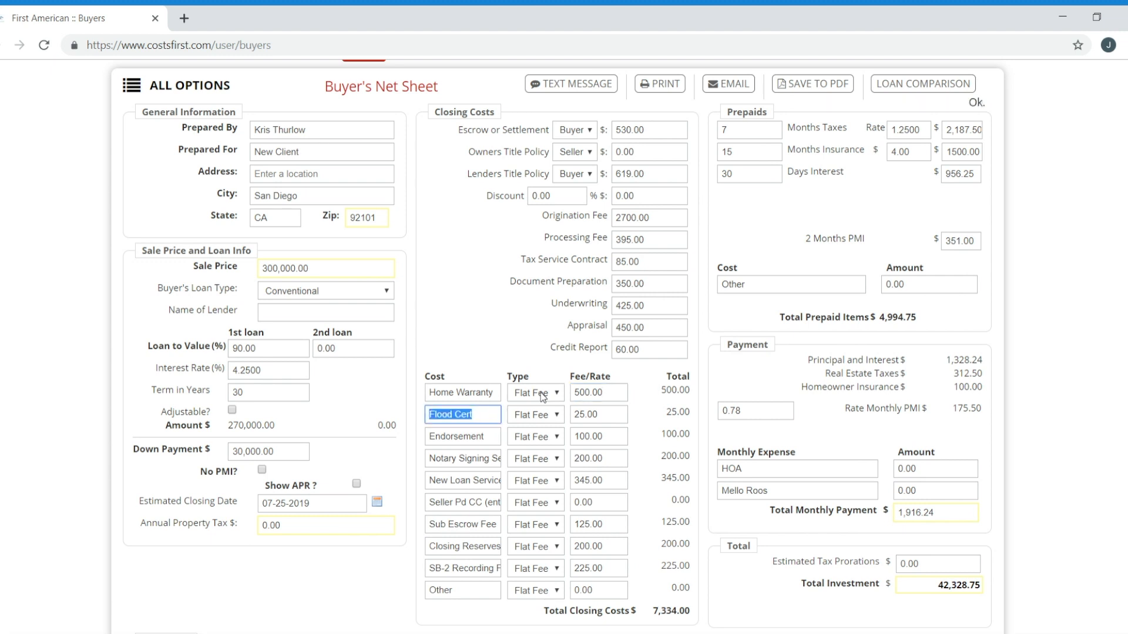
Step: In the dashboard's default settings for Buyer Costs, set the Home Warranty fee to 500.00 and save it
scroll(564, 346, "up", 1)
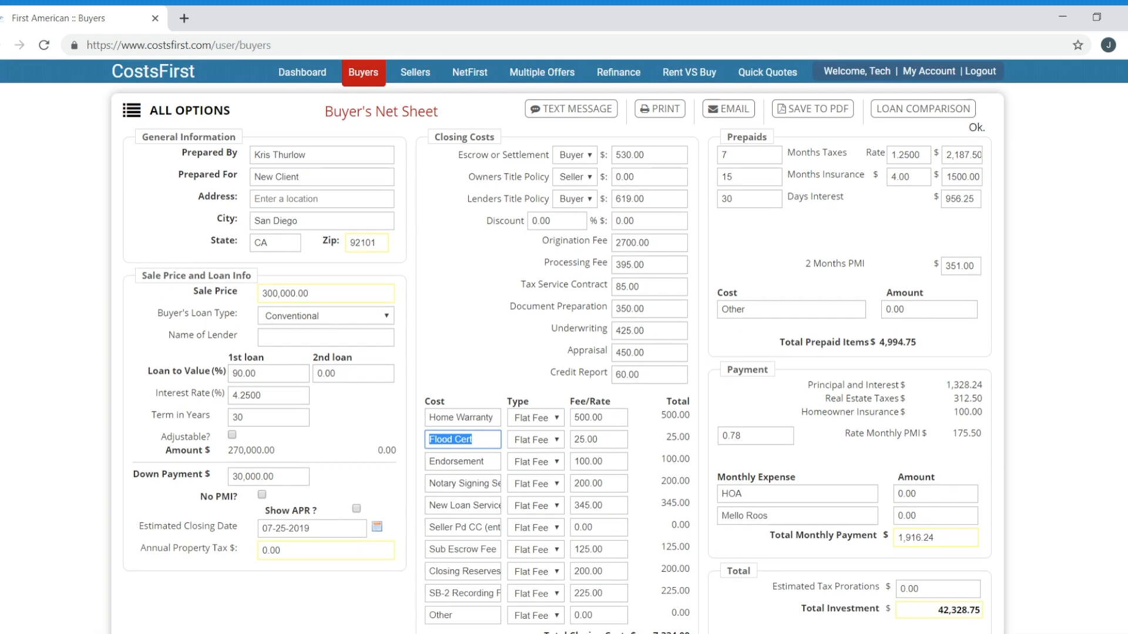
left_click(301, 76)
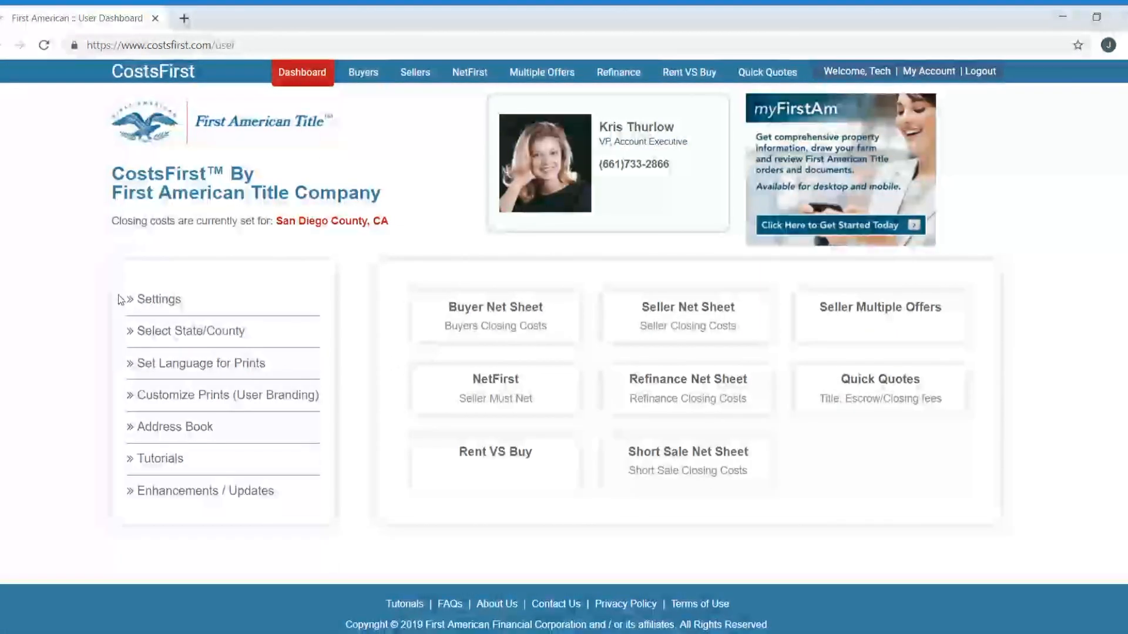
left_click(153, 300)
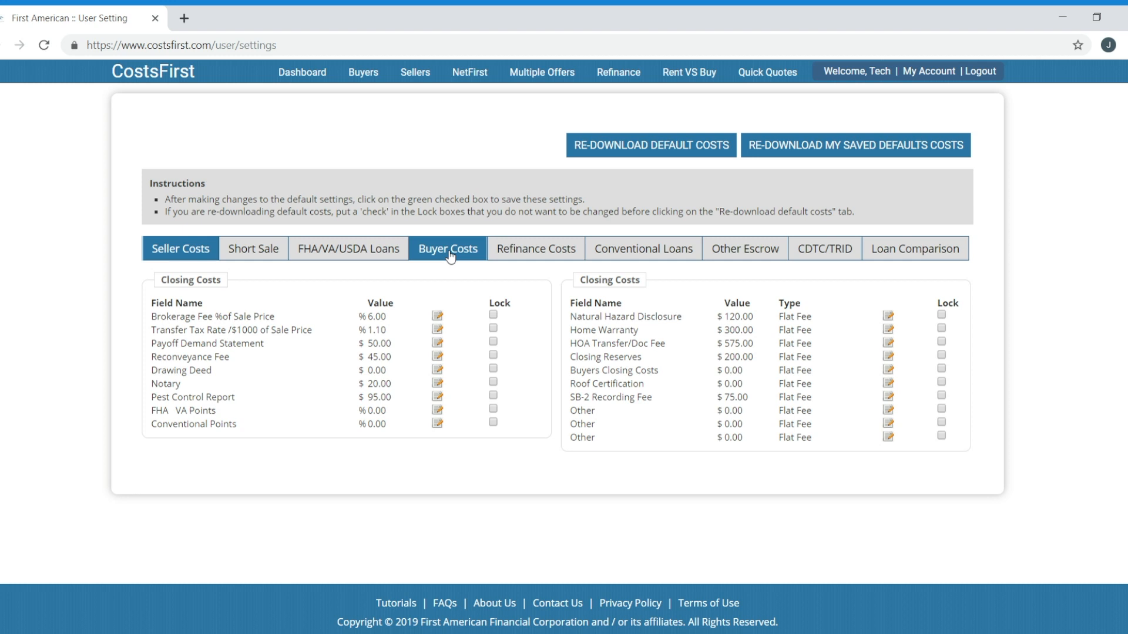
left_click(450, 252)
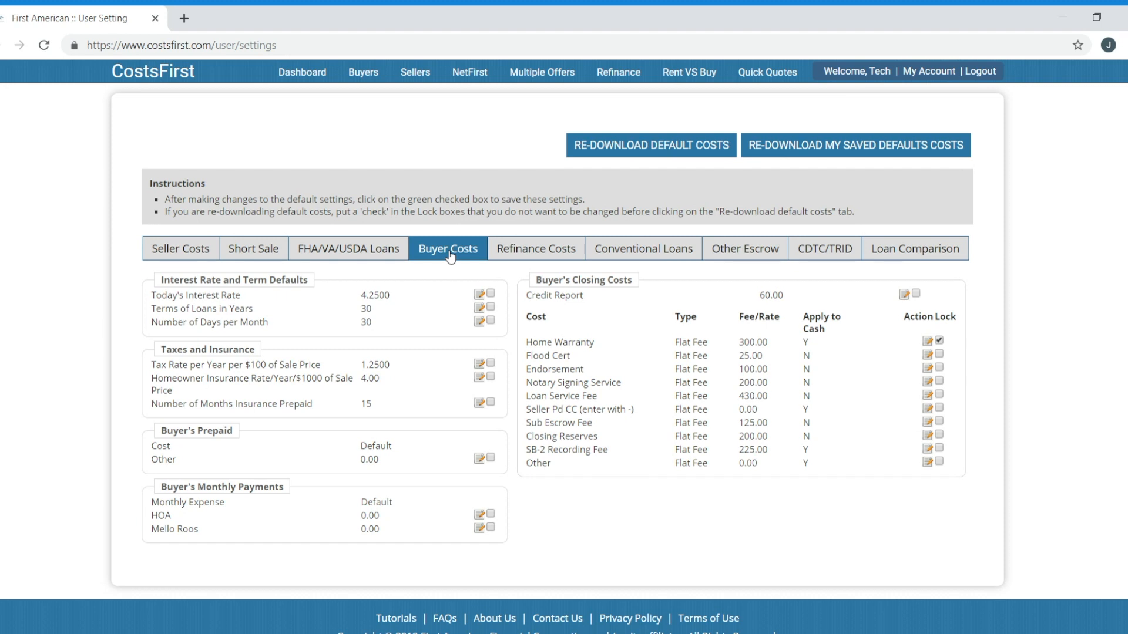
left_click(929, 343)
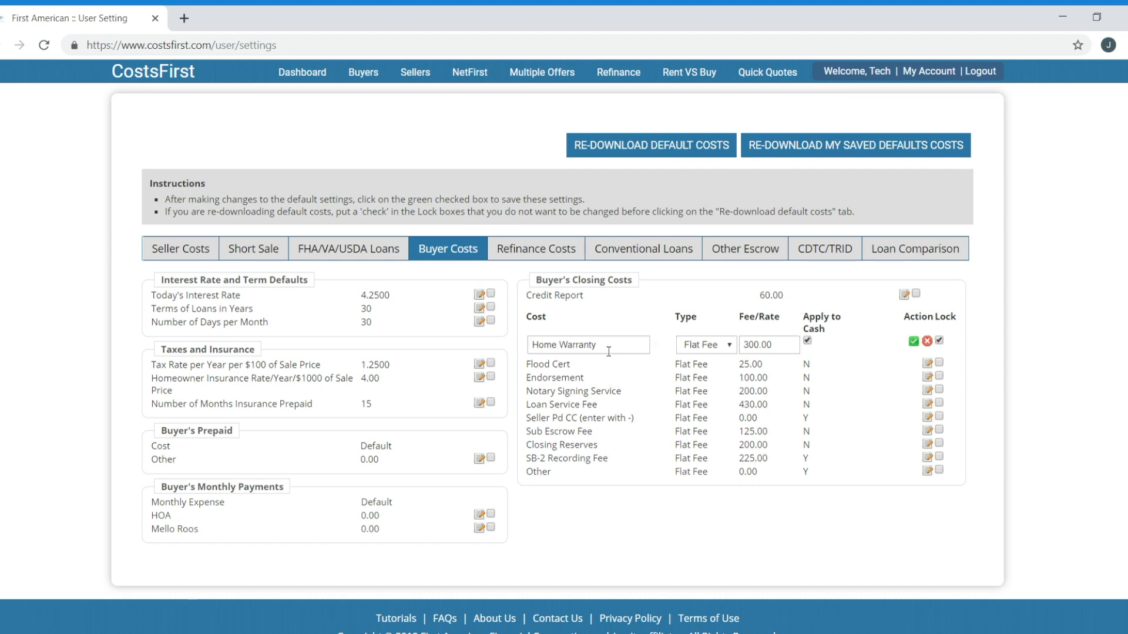
left_click(757, 349)
left_click_drag(743, 349, 748, 349)
type("5")
left_click(914, 342)
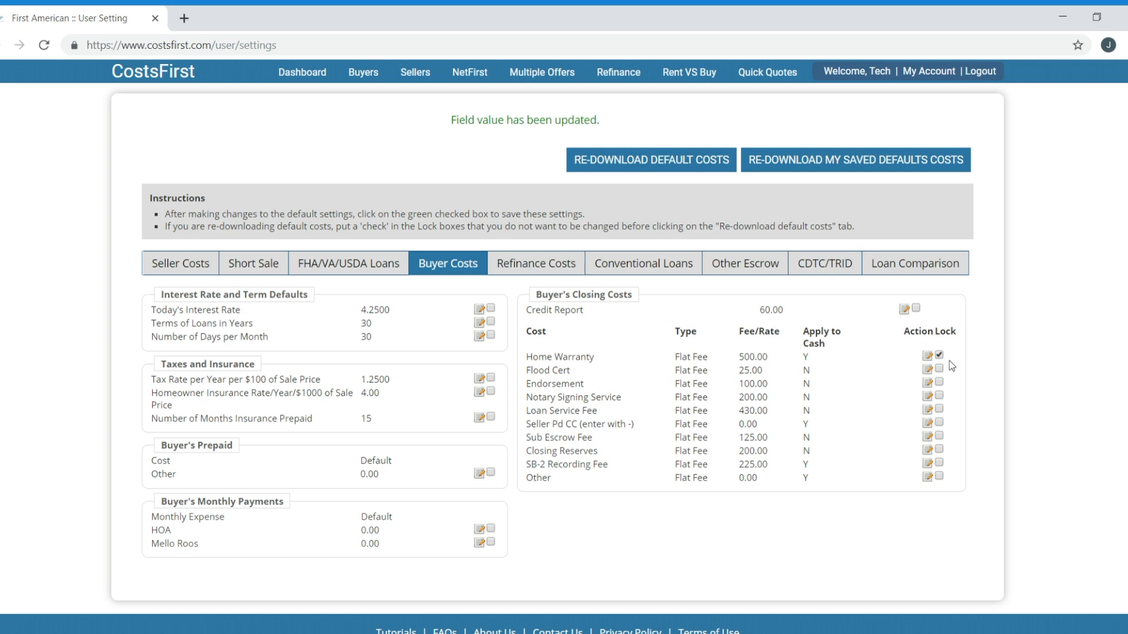
Step: Rename the buyer's closing cost "Other" to Transaction Fee, save it with a flat fee of 500.00, and lock it
left_click(928, 478)
double_click(553, 465)
type("Trans")
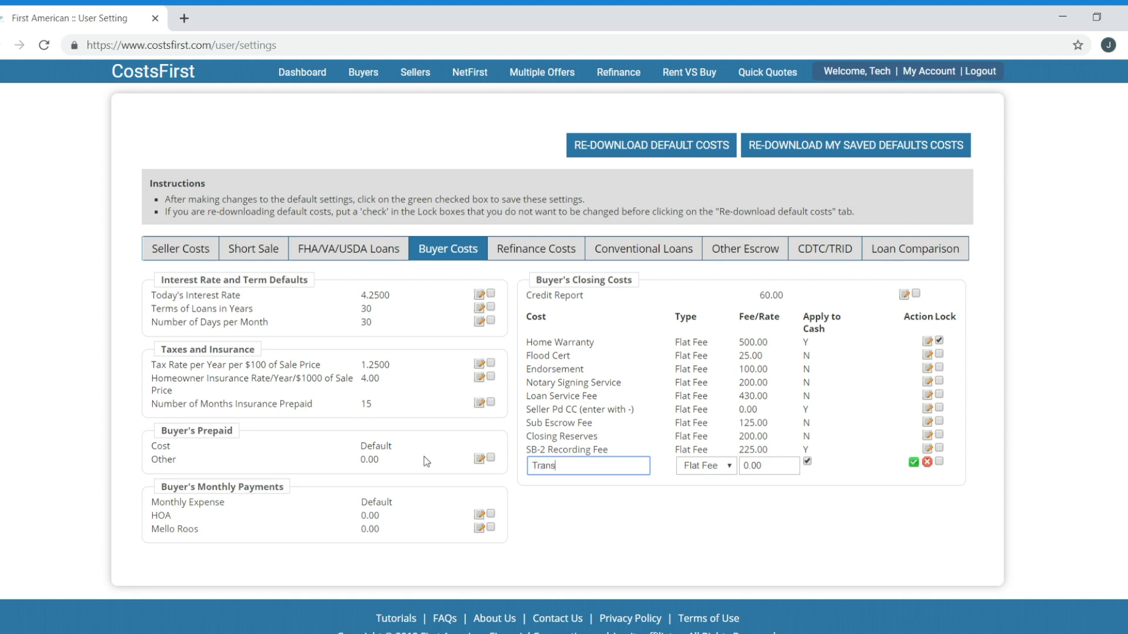
type("action Fee")
key("Tab")
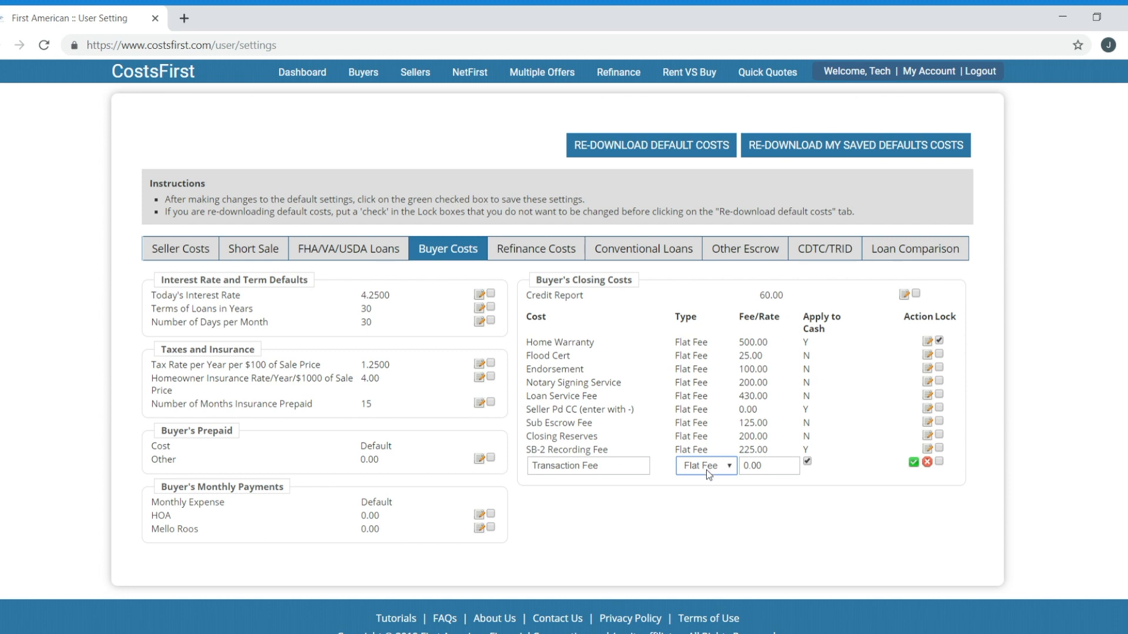
key("Tab")
type("500.00")
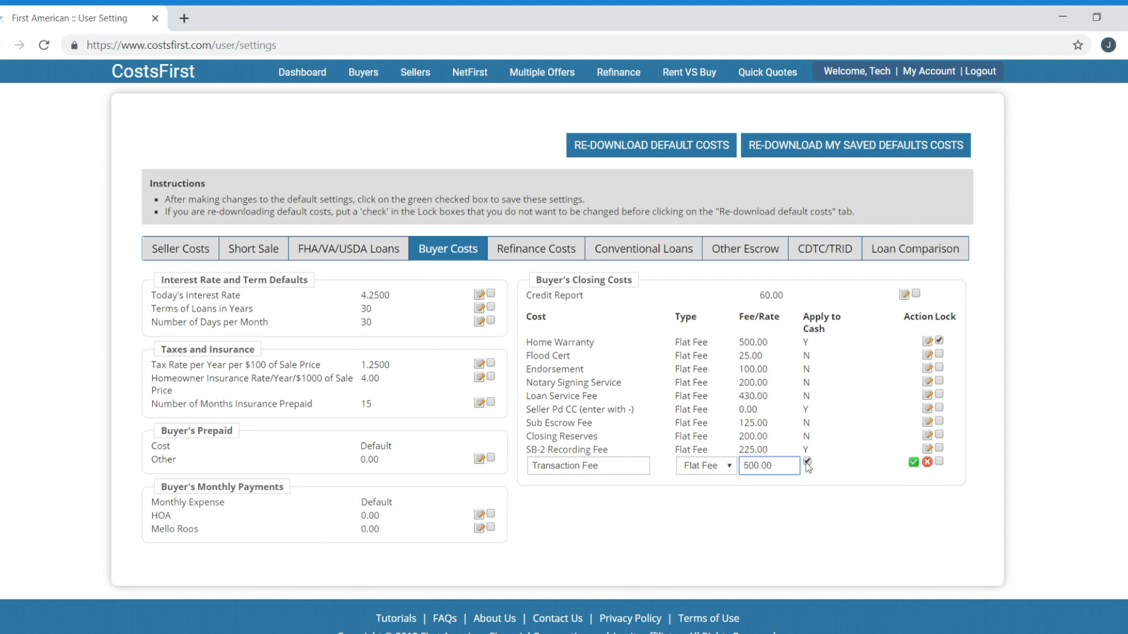
left_click(916, 464)
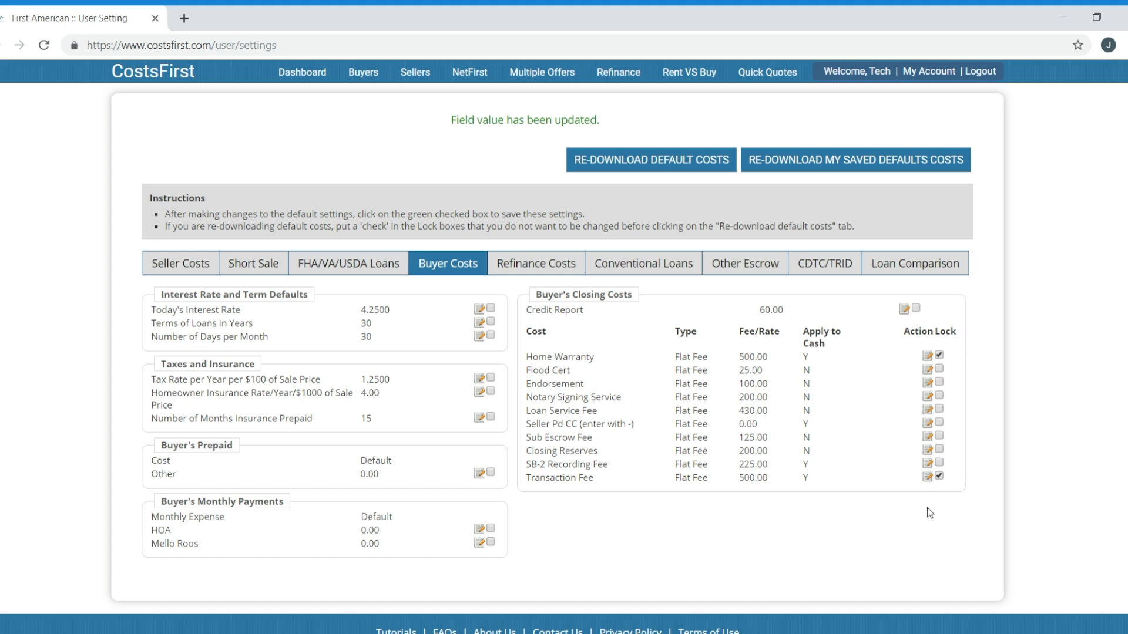
left_click(938, 474)
Step: Review the default settings for seller costs, FHA/VA/USDA loans, buyer costs, refinance costs, conventional loans, CDTC/TRID, loan comparison and other escrow
left_click(185, 270)
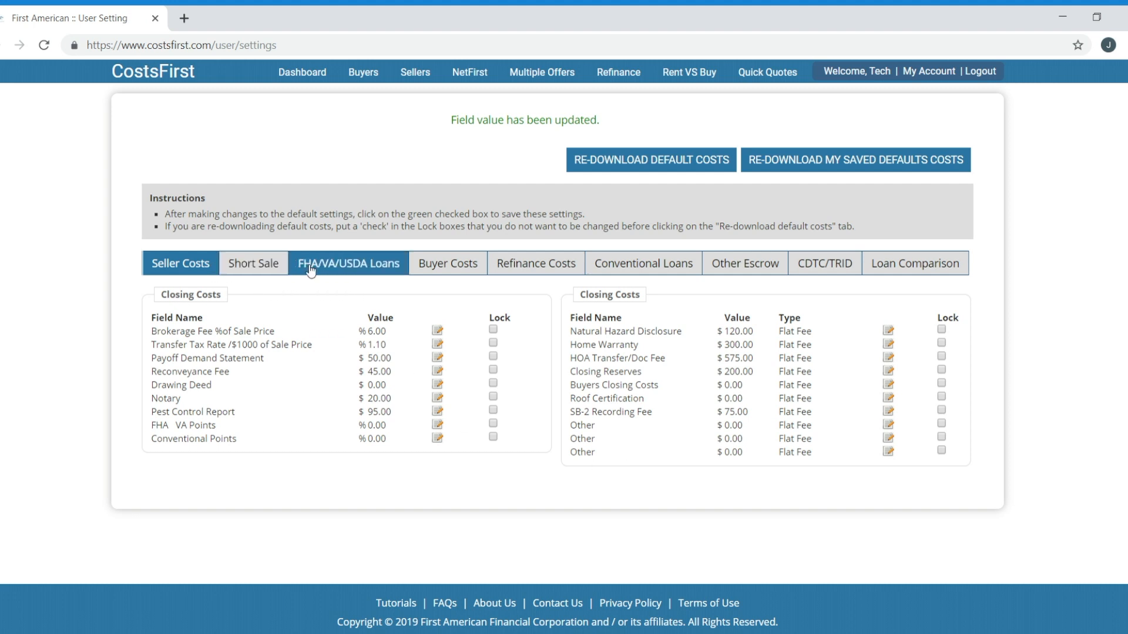
left_click(330, 267)
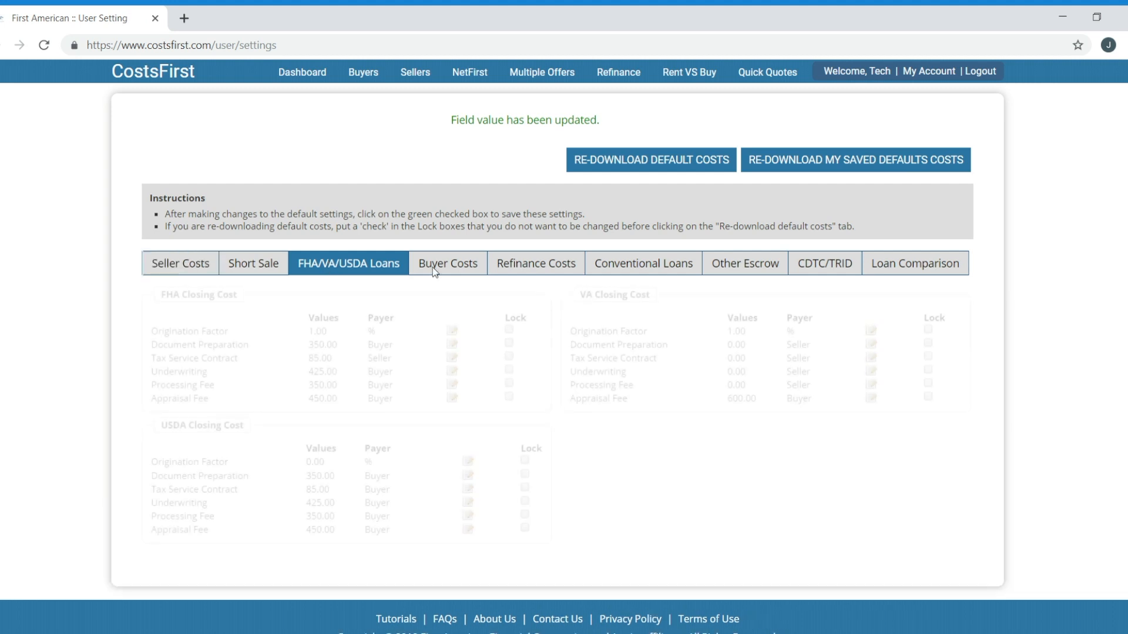
left_click(461, 273)
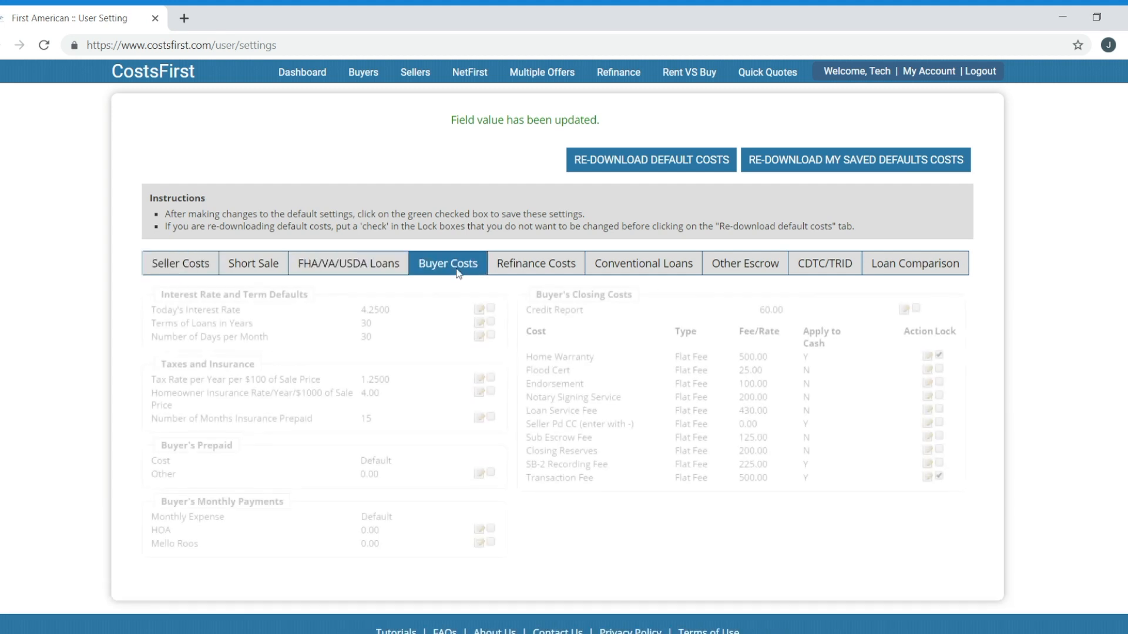
left_click(555, 267)
left_click(658, 269)
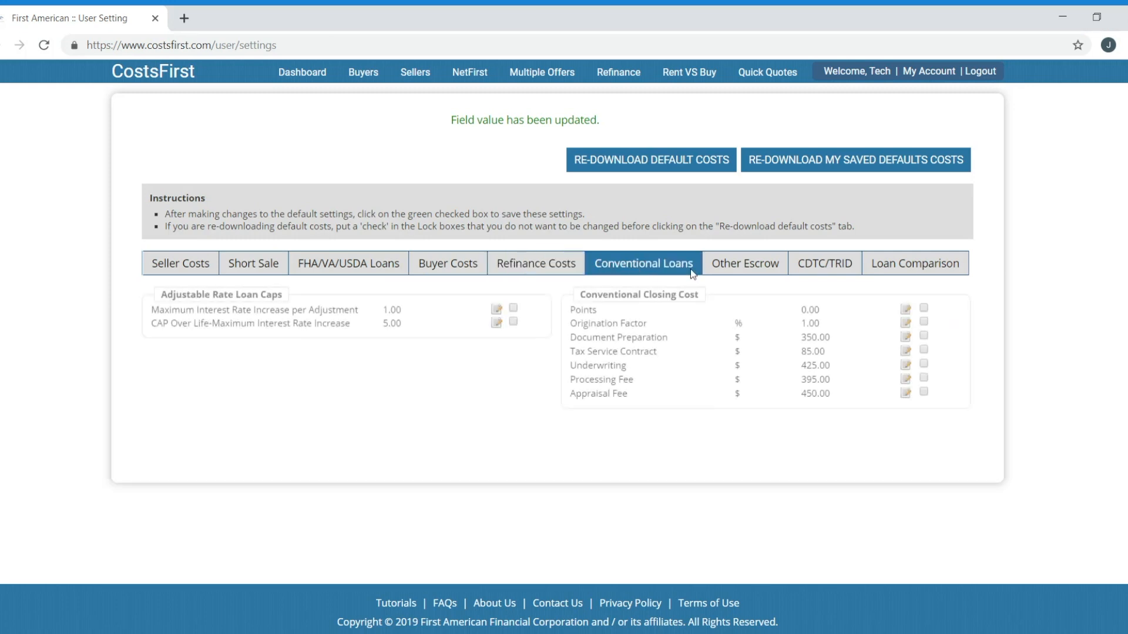
left_click(733, 276)
left_click(836, 269)
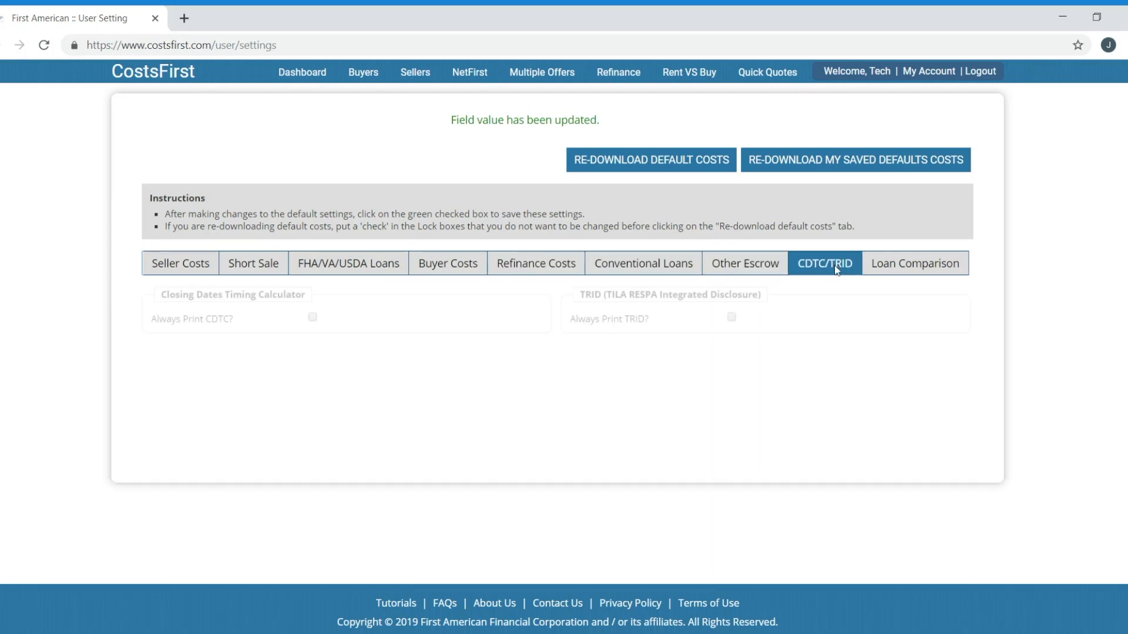
left_click(910, 266)
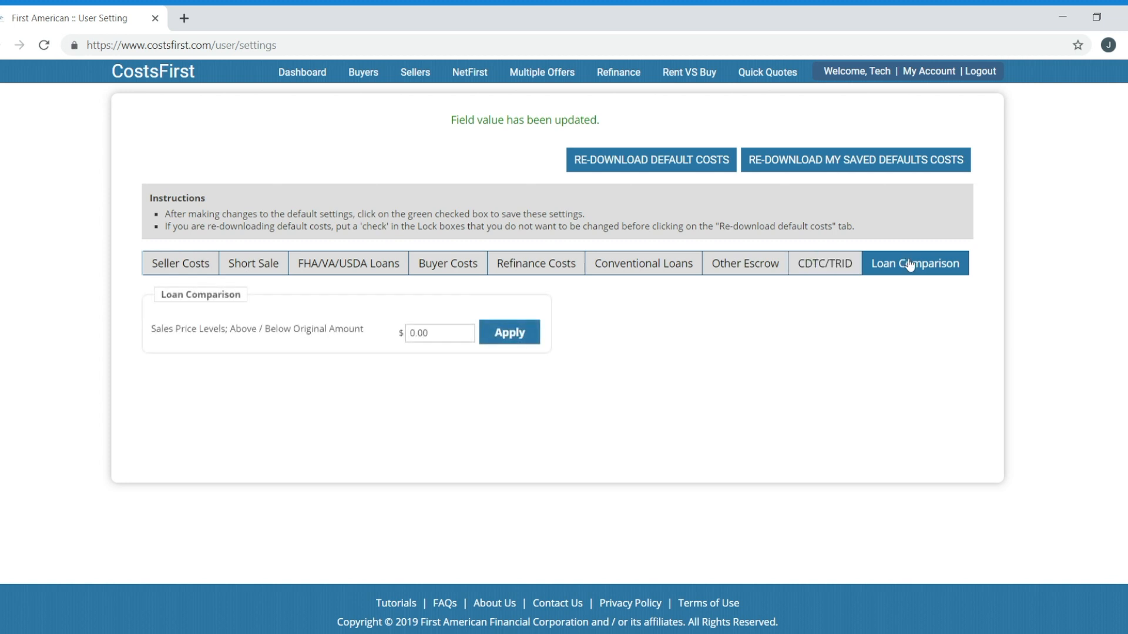
left_click(738, 268)
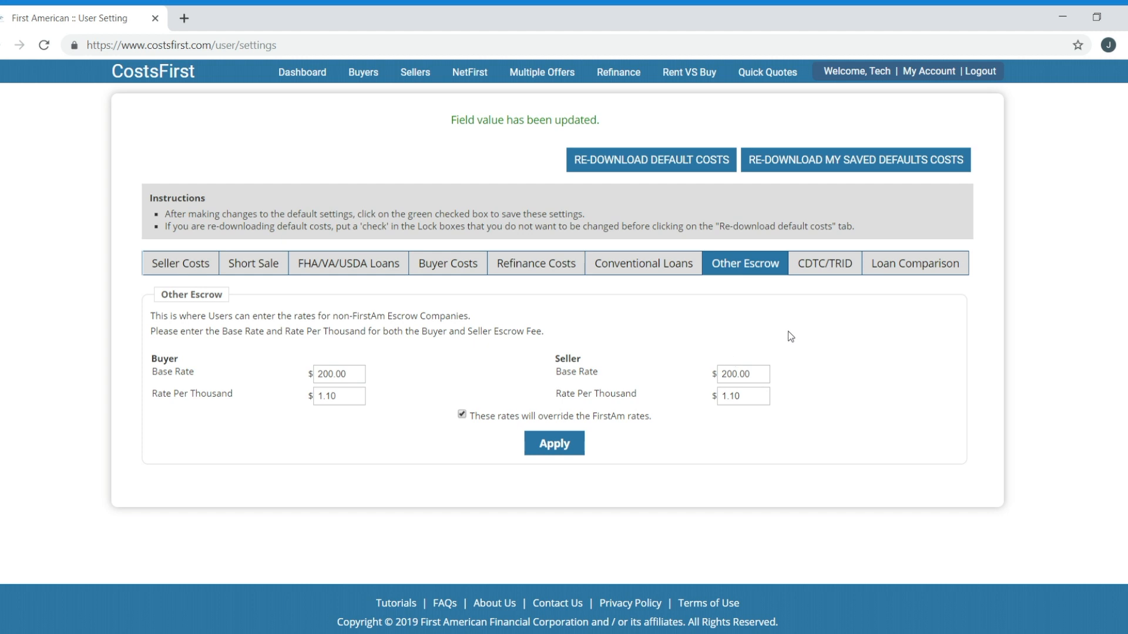
Step: Set the Loan Comparison sales price levels above and below the original amount to 25000 and apply the setting
left_click(907, 272)
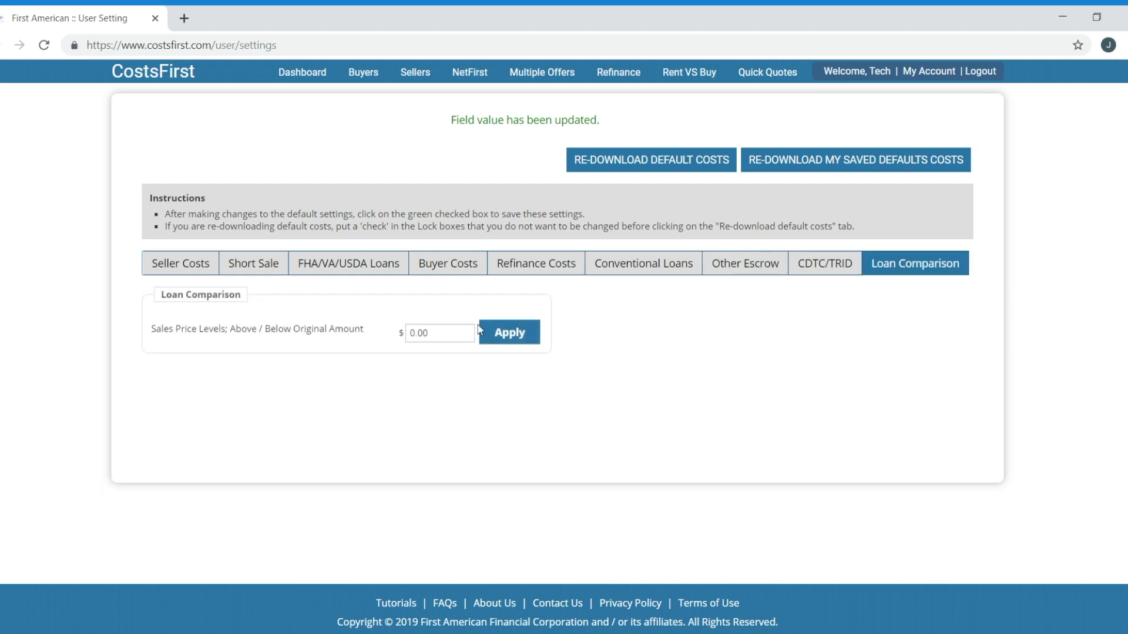
left_click_drag(449, 336, 384, 339)
type("25000")
left_click(524, 335)
Step: Open the Contact Us page to view the technical support details
left_click(560, 606)
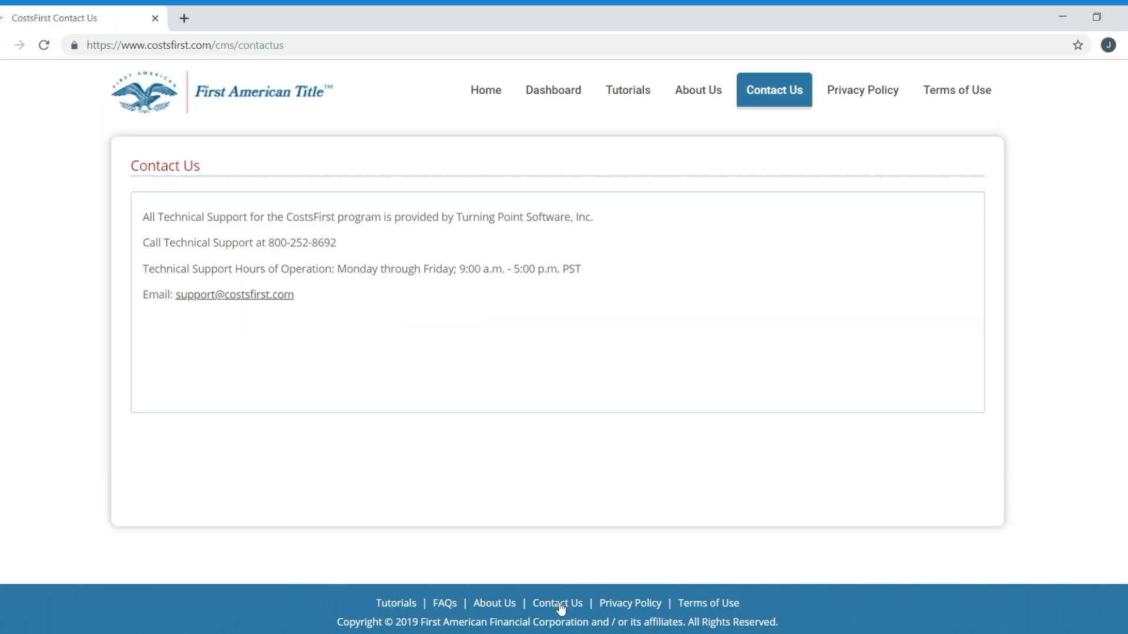